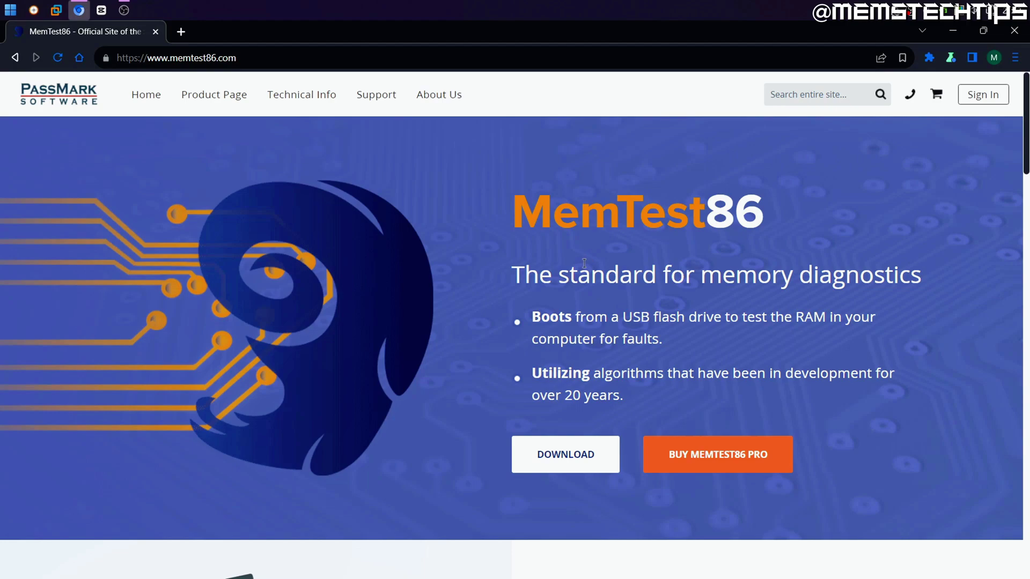
# Highlight the 'Boots from USB' and '20-year-old algorithms' bullets, then go to the Download page
pyautogui.moveTo(533, 316); pyautogui.dragTo(686, 336)
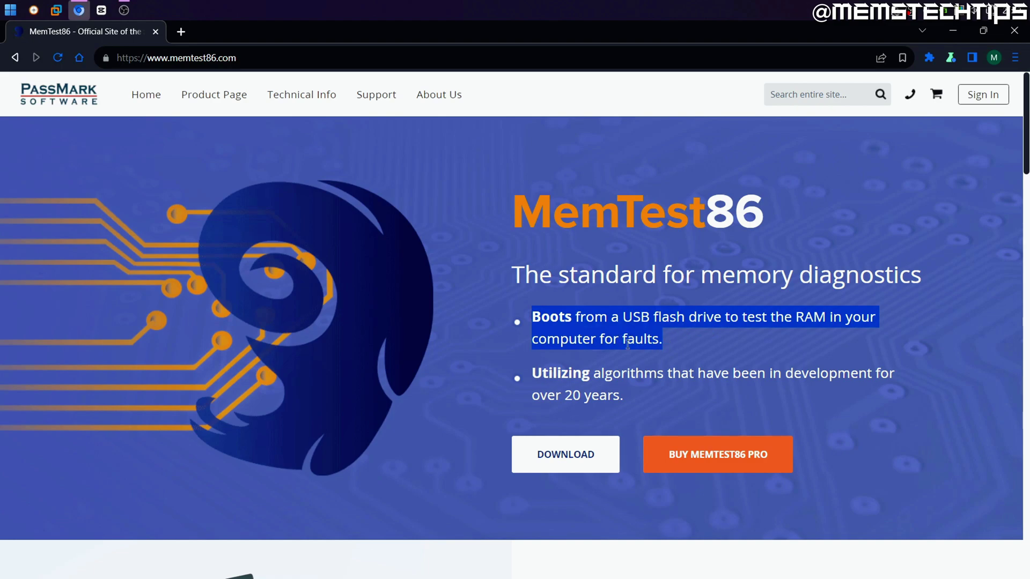
pyautogui.click(671, 339)
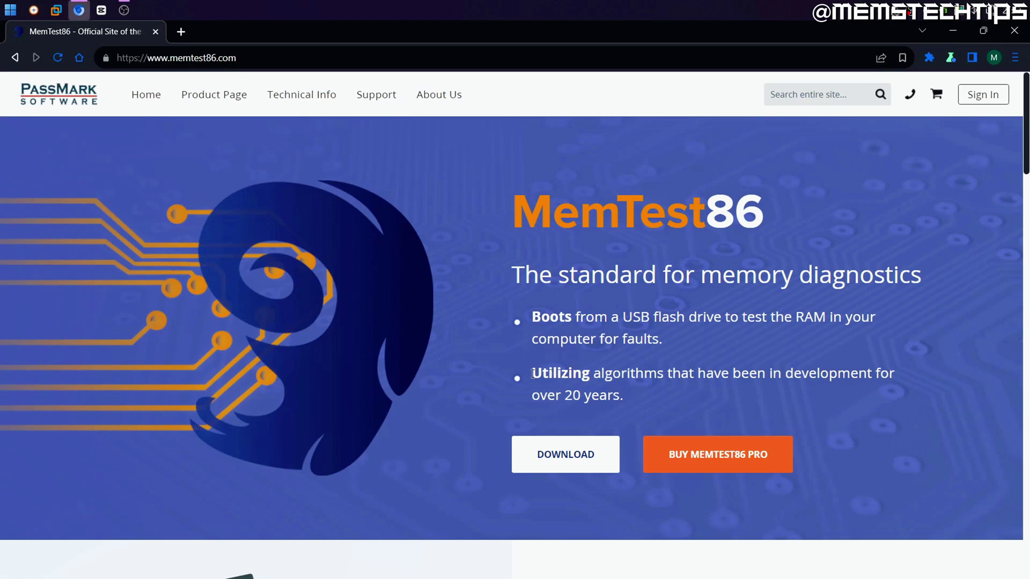
pyautogui.moveTo(532, 373); pyautogui.dragTo(625, 395)
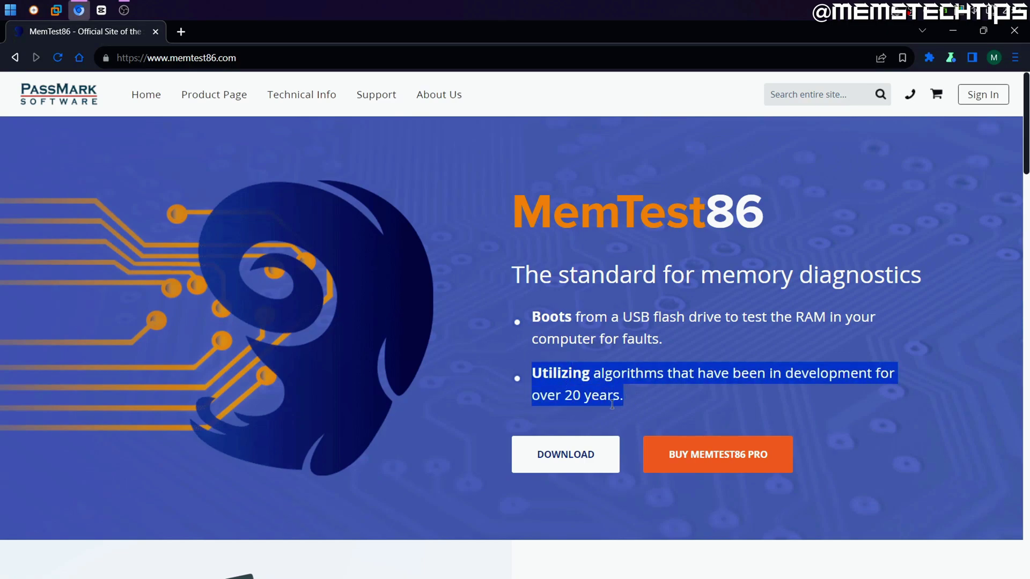
pyautogui.click(634, 403)
pyautogui.click(591, 468)
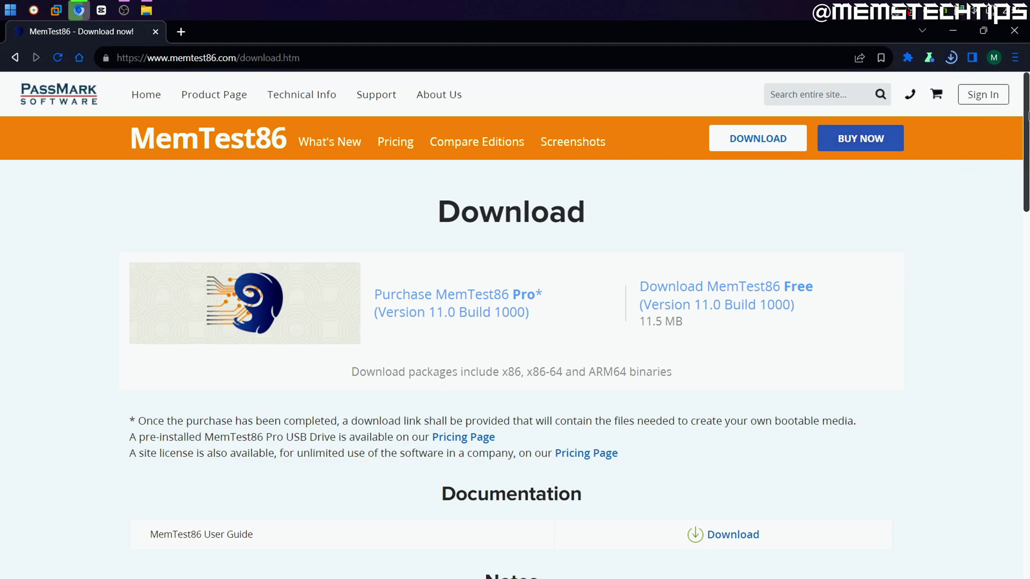
pyautogui.moveTo(1024, 118); pyautogui.dragTo(1022, 230)
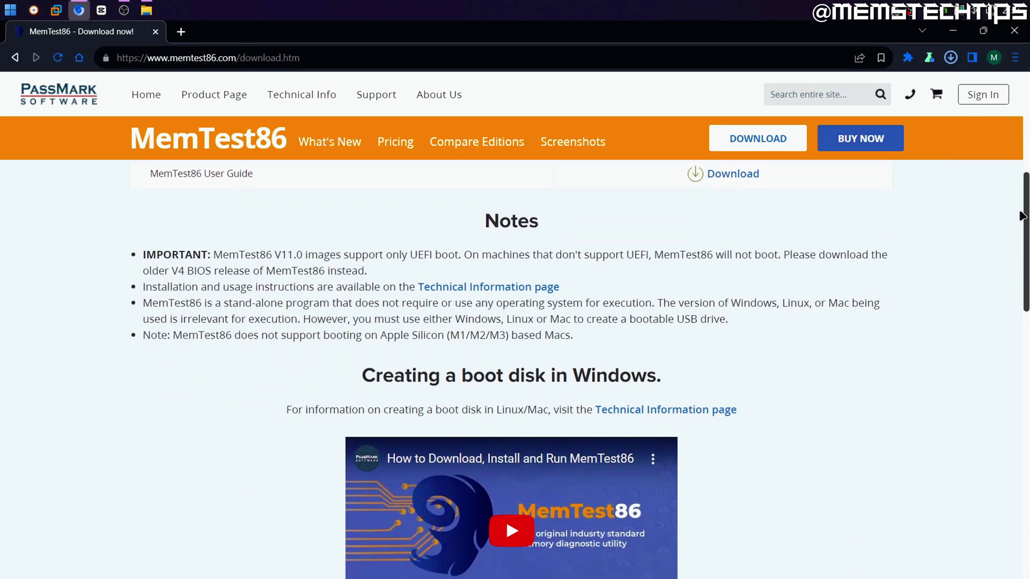
# Highlight the notes that V11.0 images boot only on UEFI and the advice to use V4
pyautogui.moveTo(217, 207); pyautogui.dragTo(464, 207)
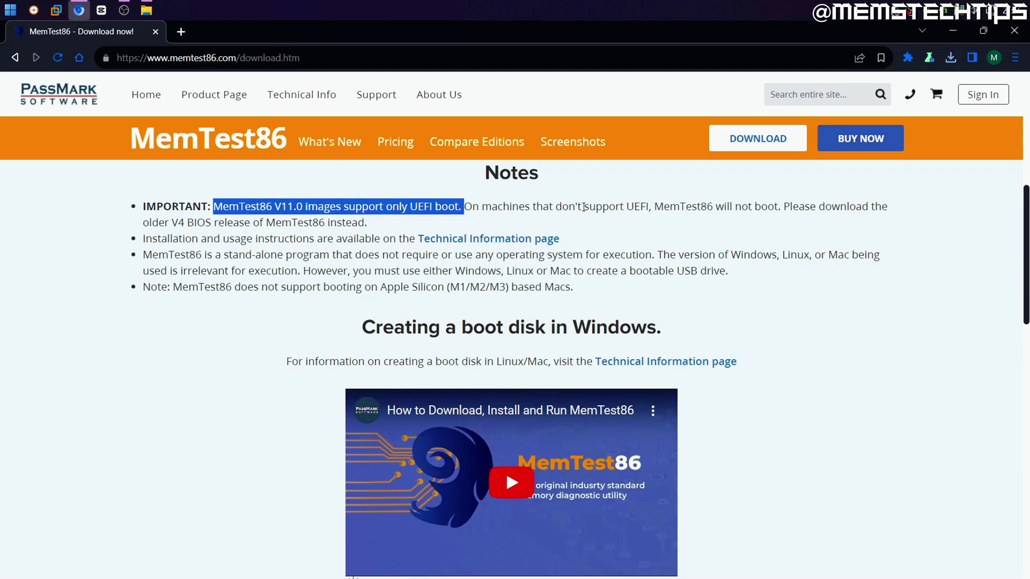
pyautogui.moveTo(583, 206)
pyautogui.mouseDown()
pyautogui.moveTo(780, 208)
pyautogui.moveTo(220, 228)
pyautogui.moveTo(370, 231)
pyautogui.mouseUp()
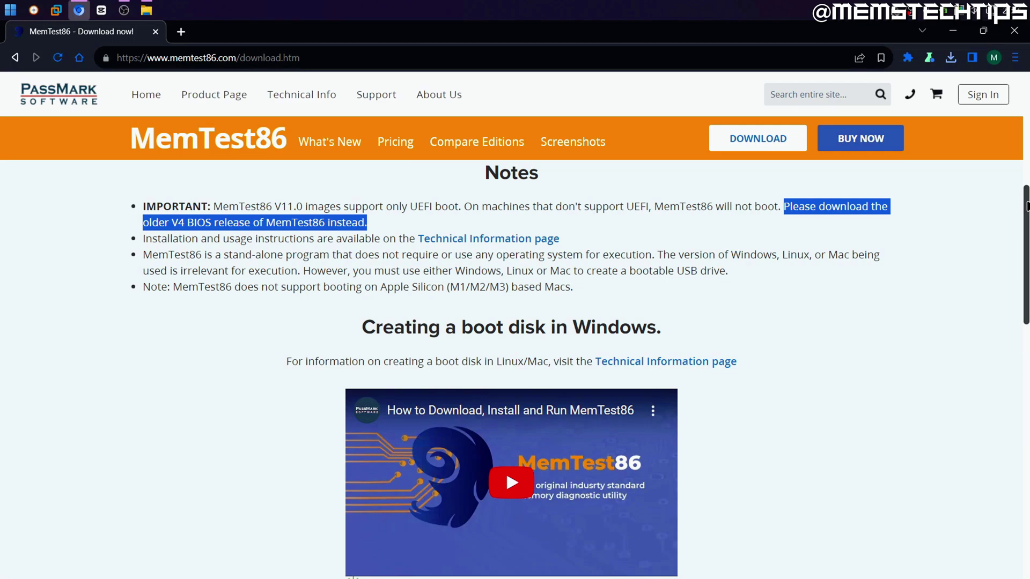
pyautogui.moveTo(1028, 206); pyautogui.dragTo(1028, 370)
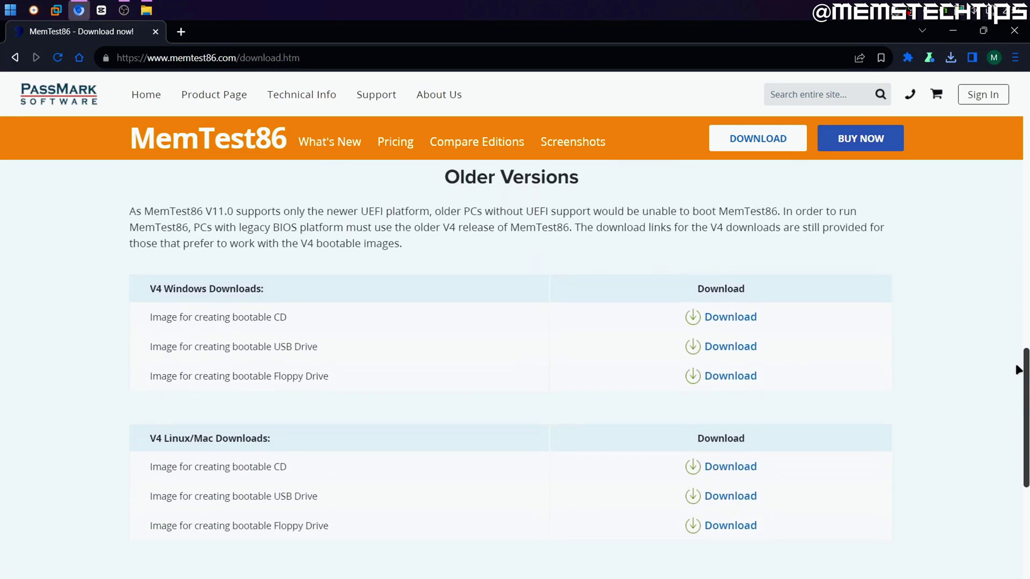
# Highlight the Older Versions headings and the V4 'Image for creating bootable USB Drive' entry
pyautogui.moveTo(449, 180)
pyautogui.mouseDown()
pyautogui.moveTo(556, 178)
pyautogui.moveTo(636, 200)
pyautogui.mouseUp()
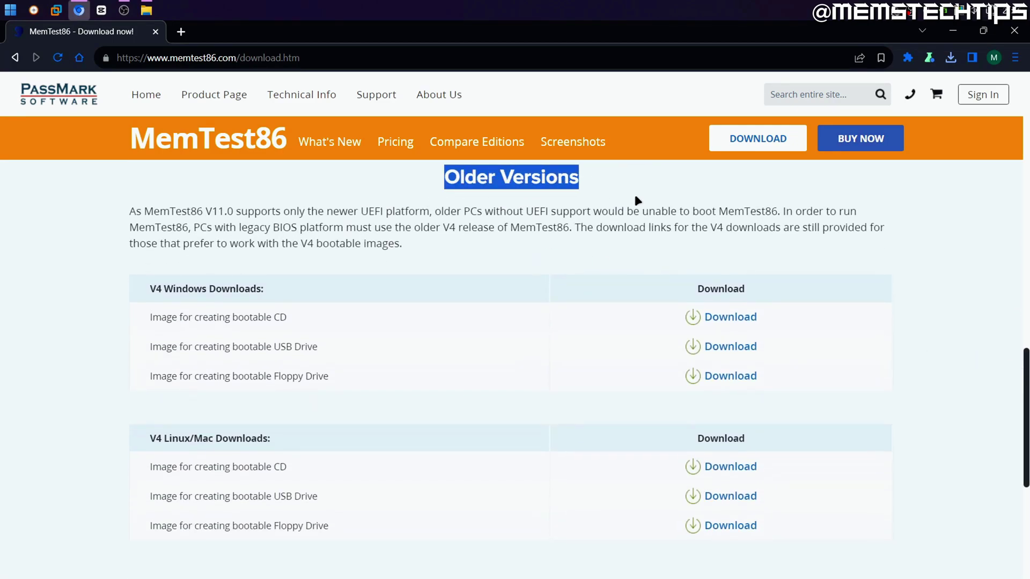
pyautogui.click(636, 253)
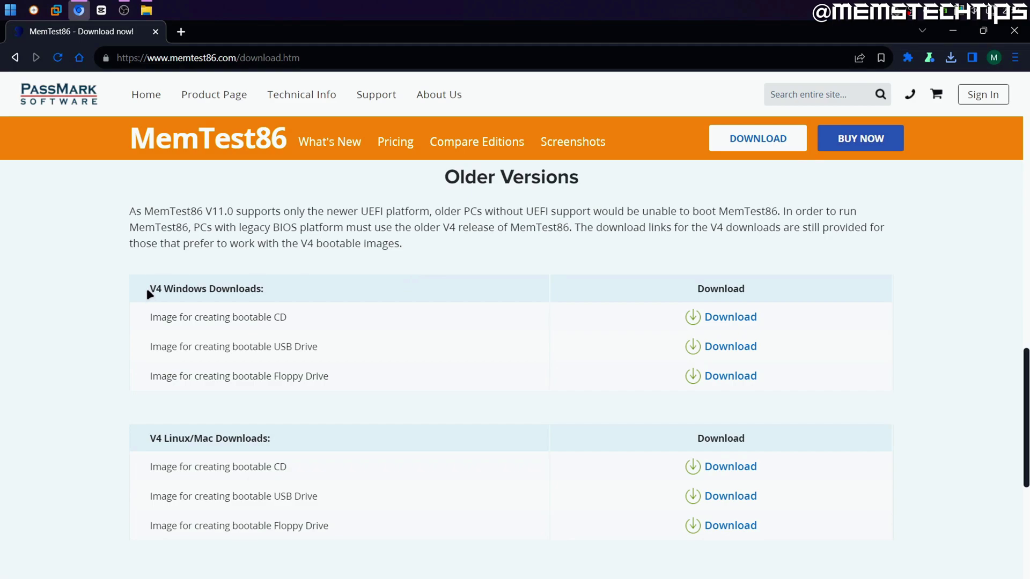
pyautogui.moveTo(147, 288); pyautogui.dragTo(303, 290)
pyautogui.click(365, 289)
pyautogui.moveTo(150, 439); pyautogui.dragTo(313, 440)
pyautogui.click(289, 440)
pyautogui.moveTo(149, 346); pyautogui.dragTo(325, 341)
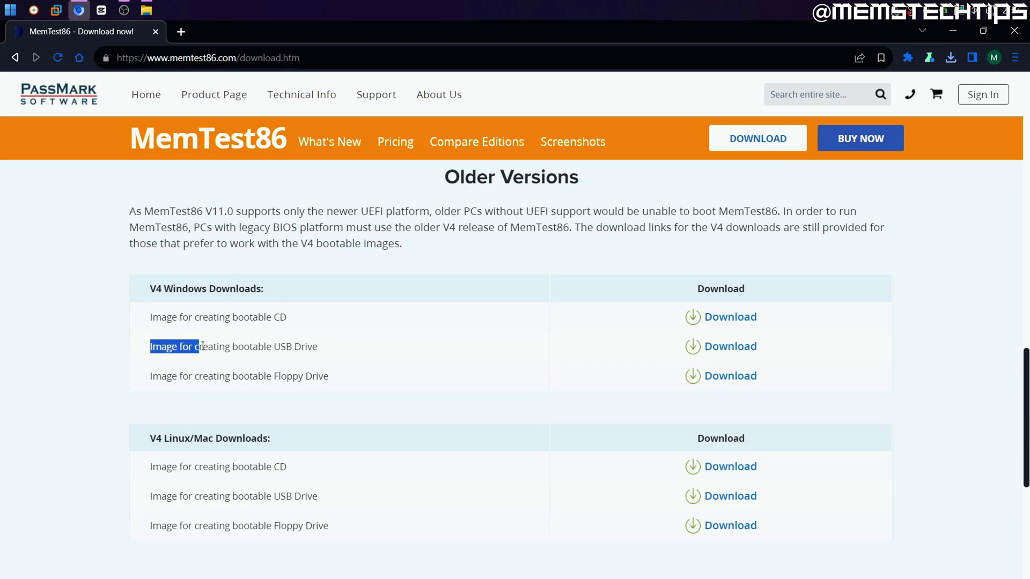
pyautogui.click(319, 342)
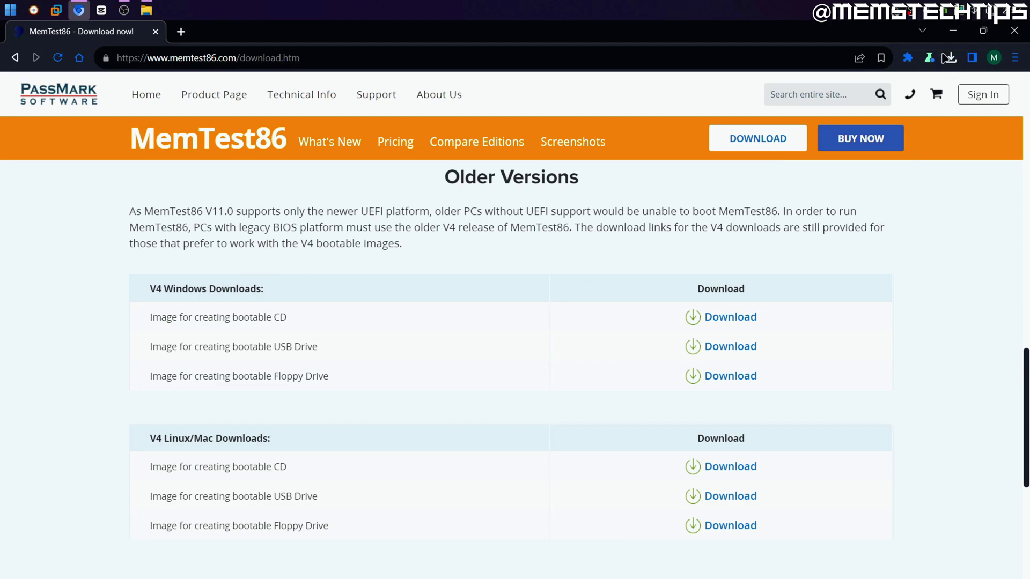
# Show the browser's recent downloads listing memtest86-usb.zip, 11.5 MB
pyautogui.click(952, 58)
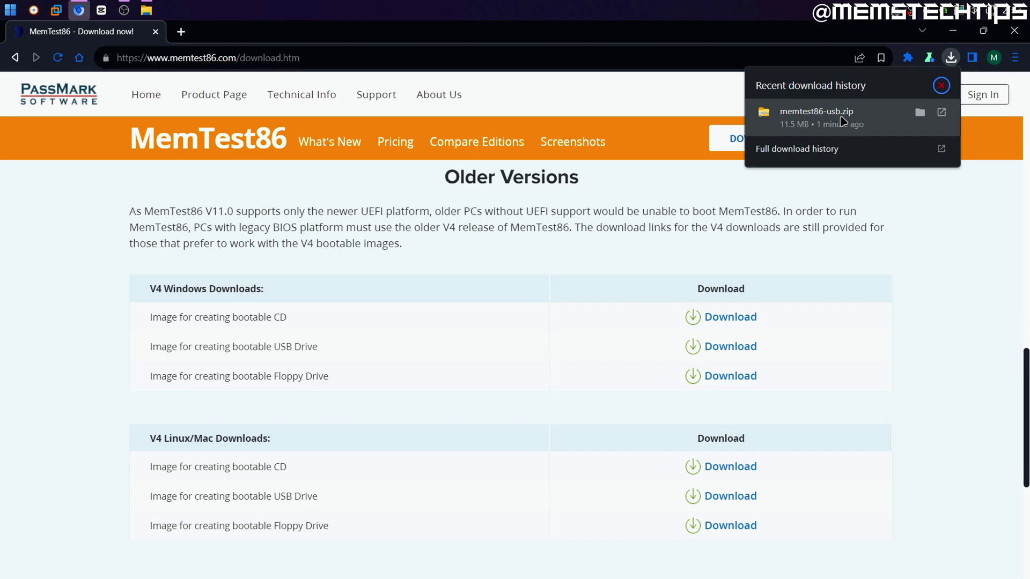
# Show memtest86-usb.zip in its folder and extract all its contents on the Desktop
pyautogui.click(920, 113)
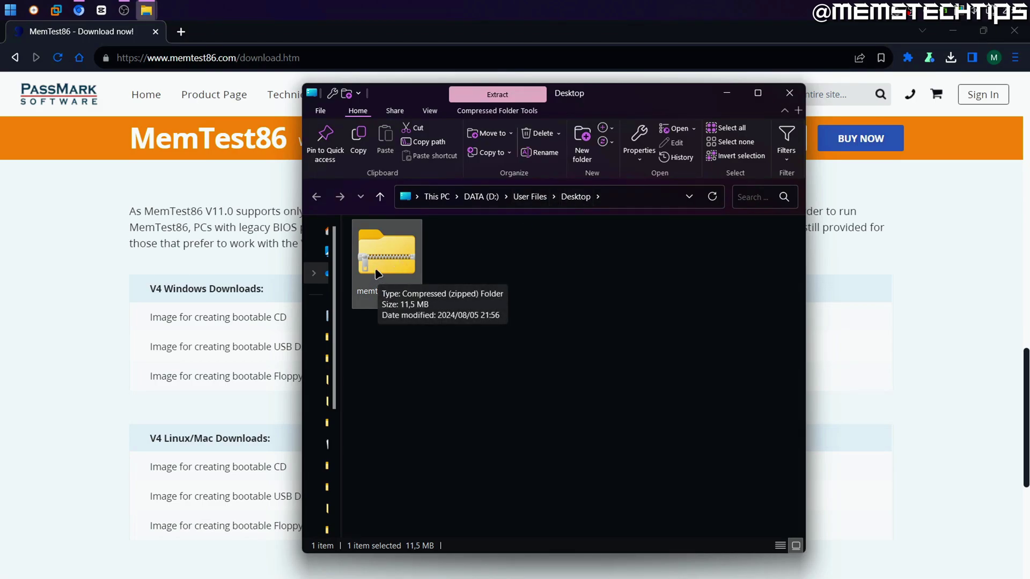
pyautogui.rightClick(380, 250)
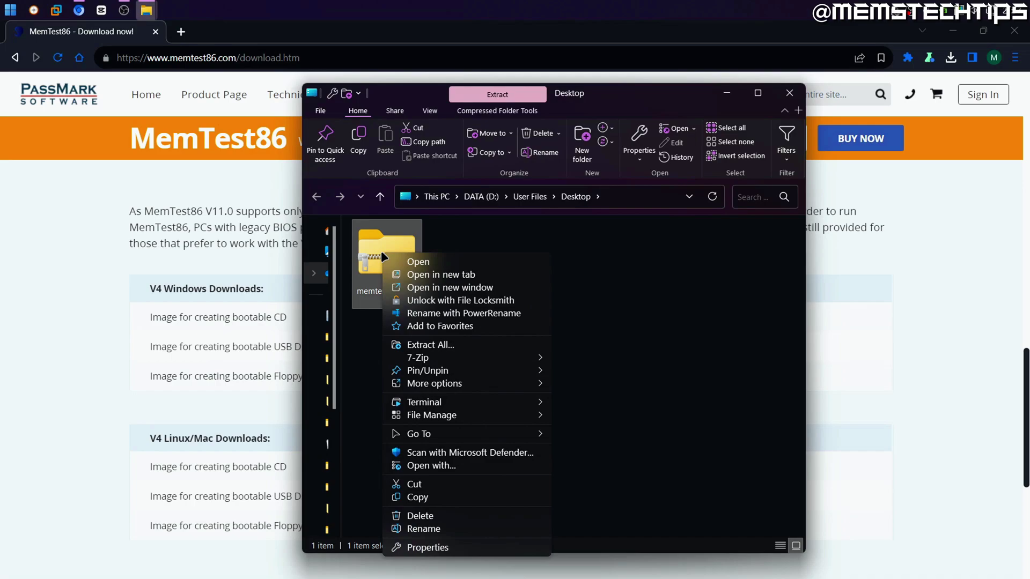
pyautogui.click(449, 351)
pyautogui.press('Return')
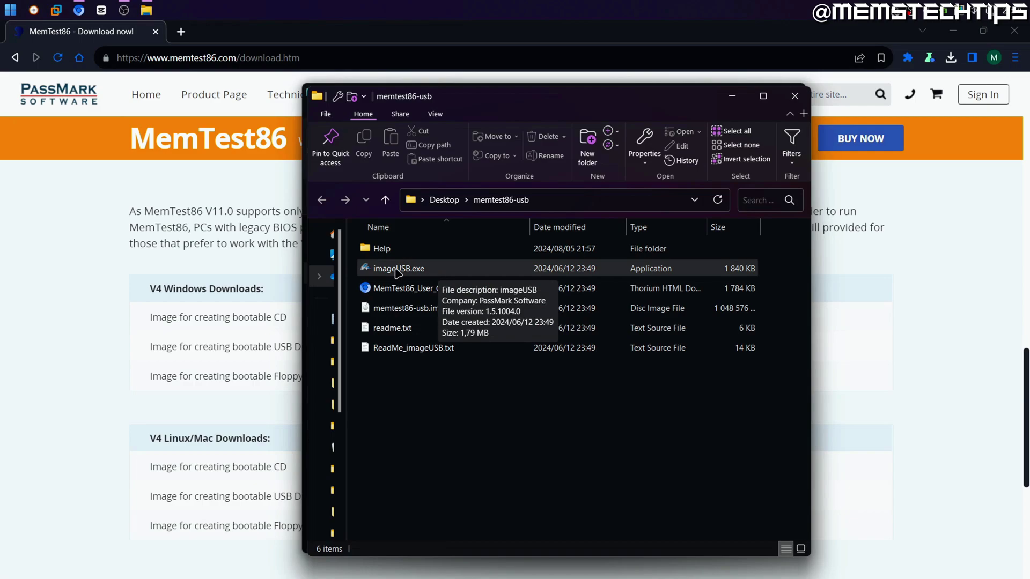
# Launch imageUSB, tick Generic USB Flash Disk as target with 'Write image' and memtest86-usb.img as source
pyautogui.doubleClick(429, 273)
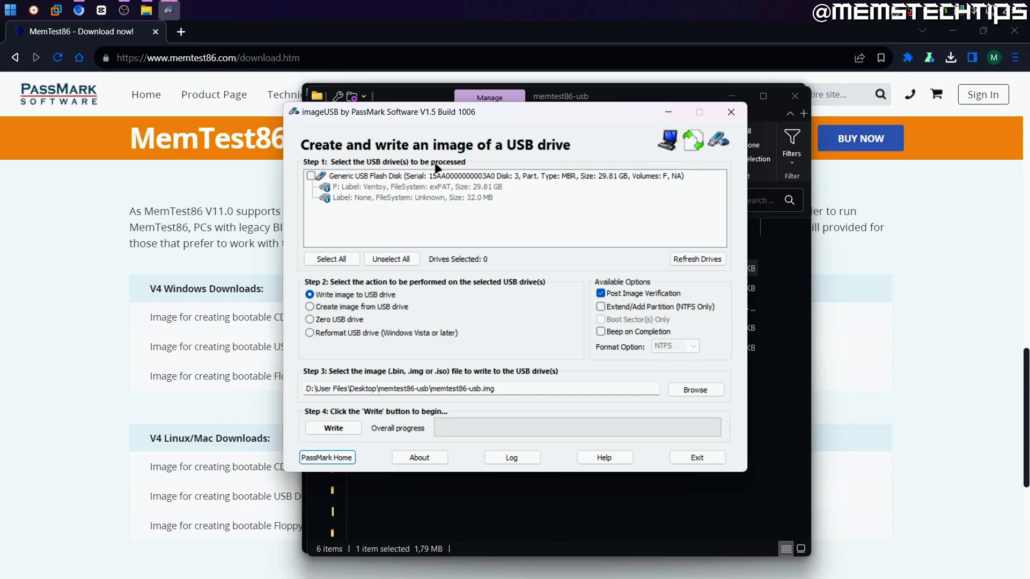
pyautogui.click(340, 176)
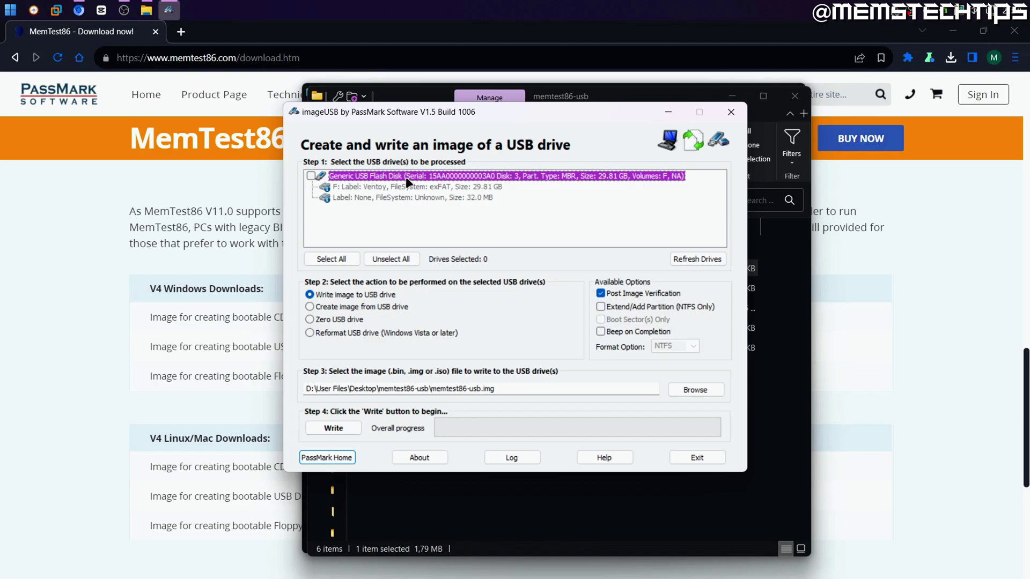
pyautogui.click(310, 176)
pyautogui.click(322, 296)
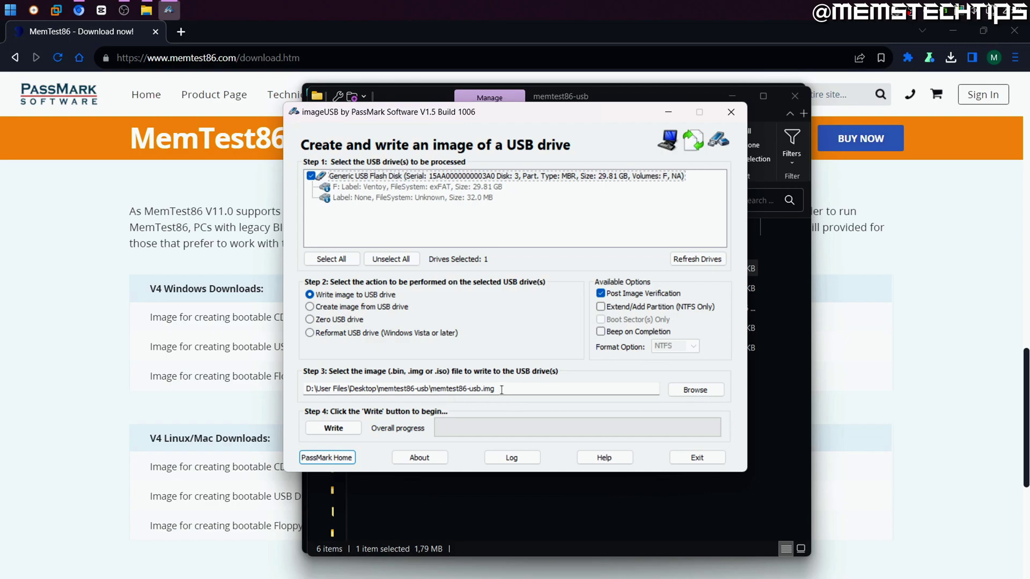
pyautogui.moveTo(501, 390); pyautogui.dragTo(293, 386)
pyautogui.click(500, 389)
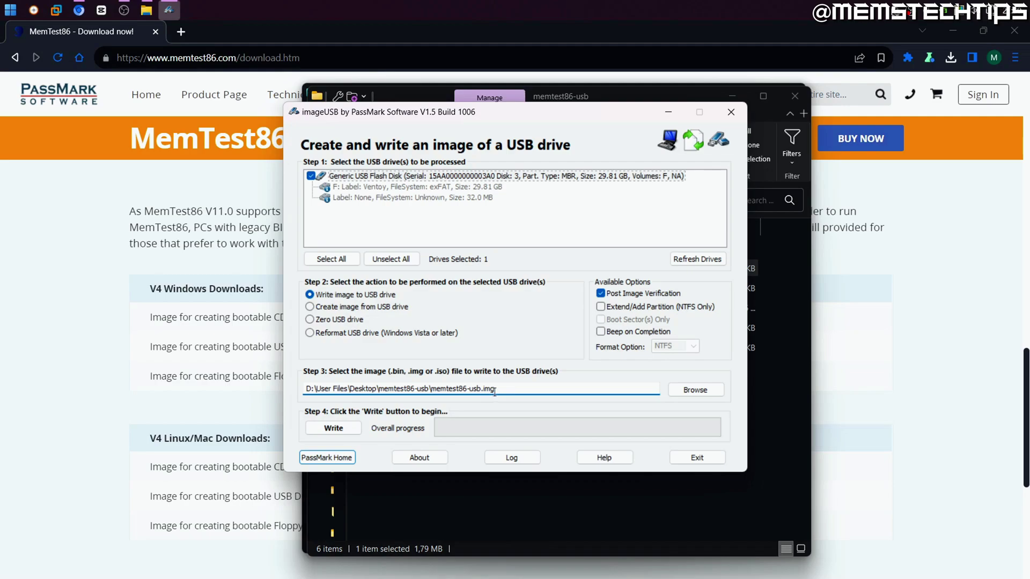
# Start the write and confirm memtest86-usb.img as source and the USB flash disk as destination
pyautogui.click(349, 428)
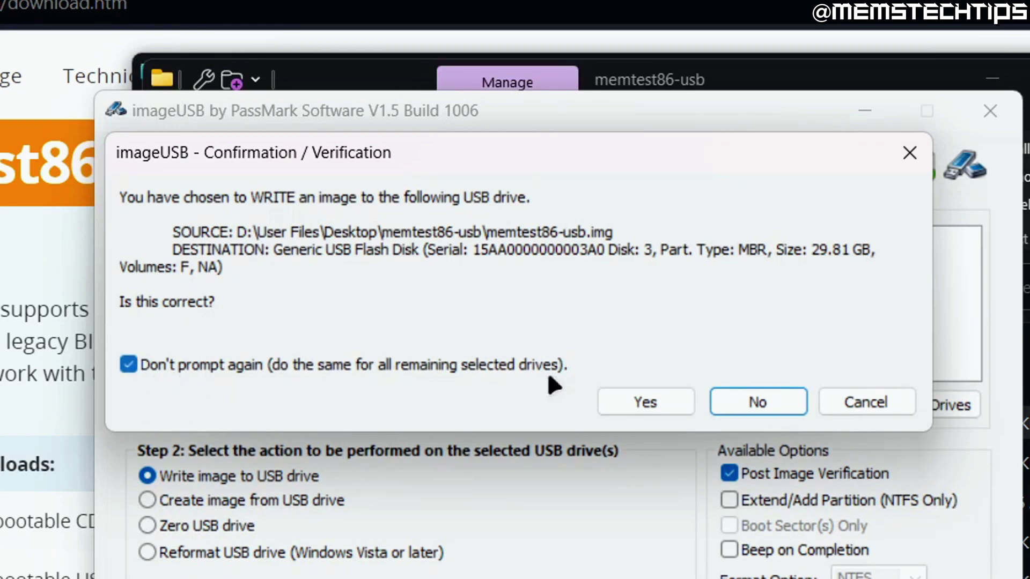
pyautogui.click(656, 397)
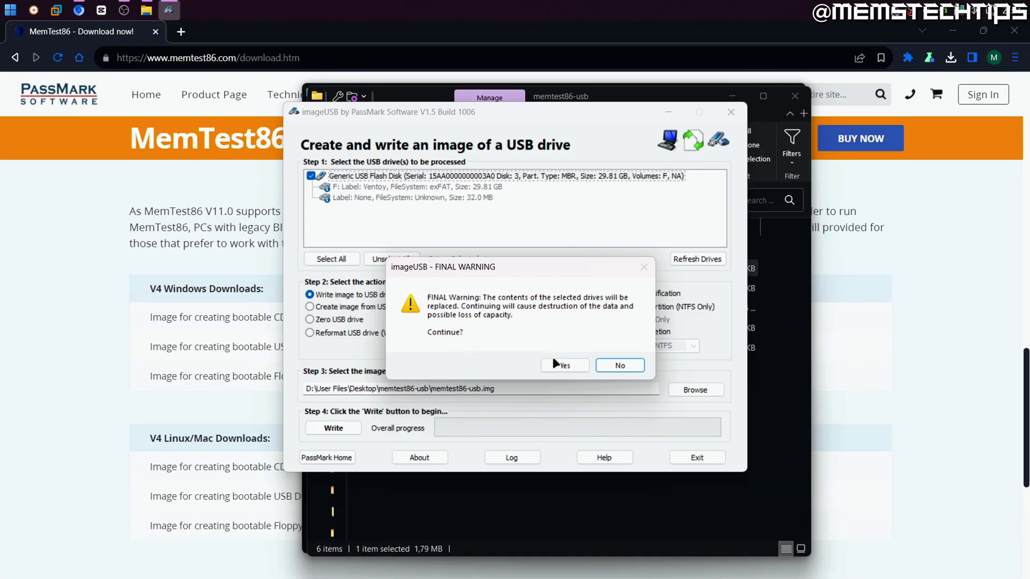
# Accept the final data-loss warning, let imaging complete, dismiss the message and exit imageUSB
pyautogui.click(574, 368)
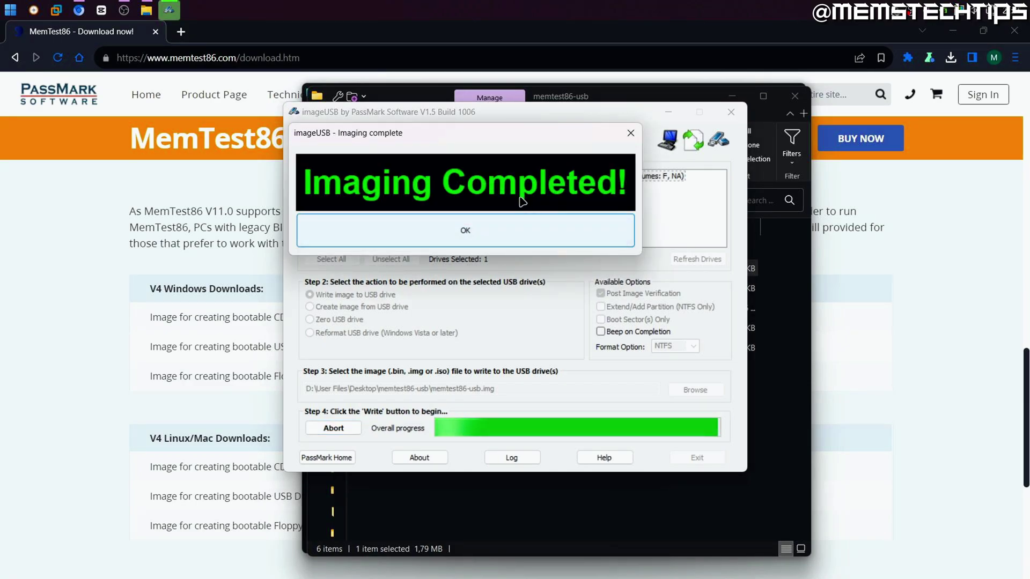
pyautogui.click(492, 229)
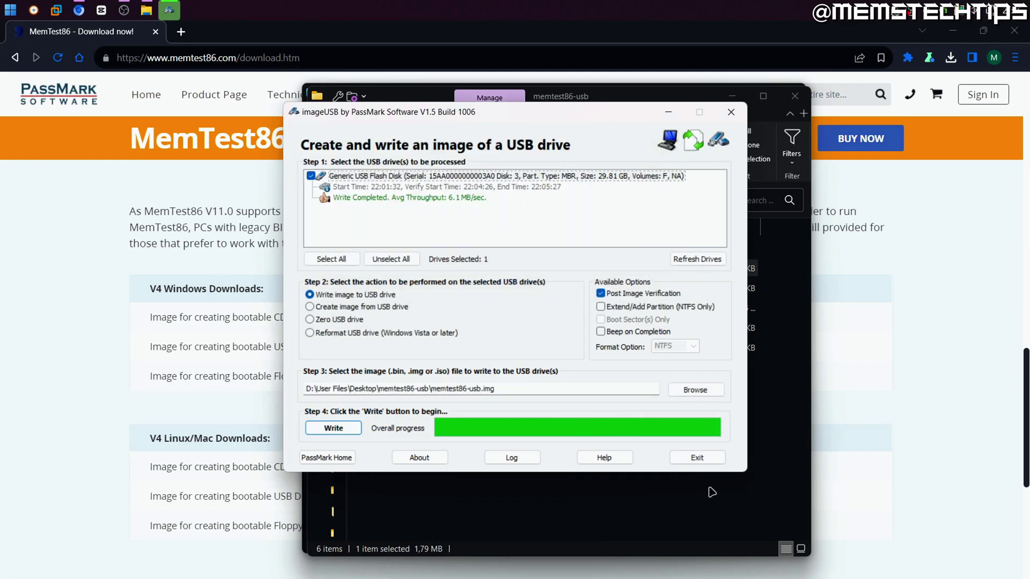
pyautogui.click(698, 458)
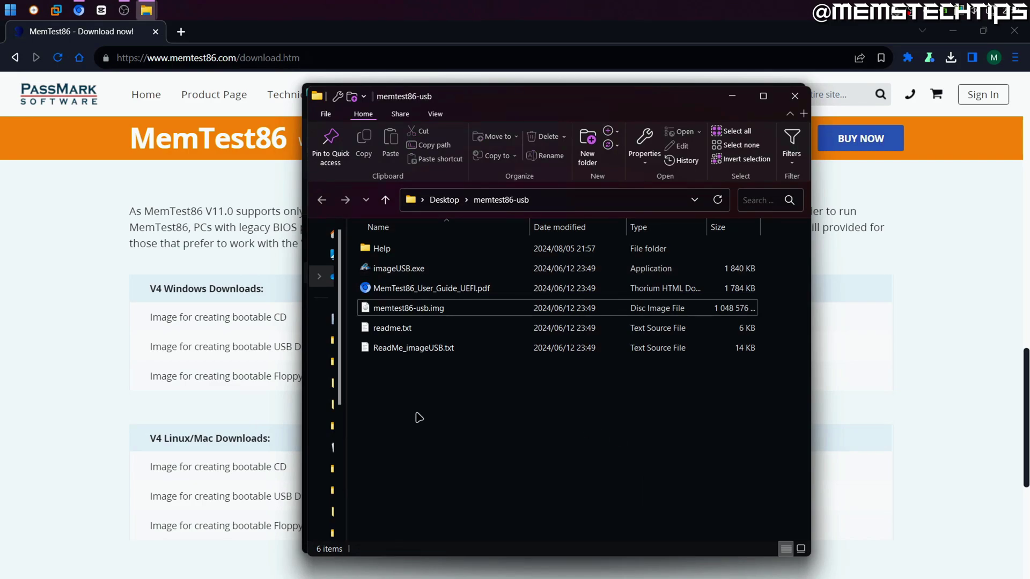
pyautogui.click(454, 312)
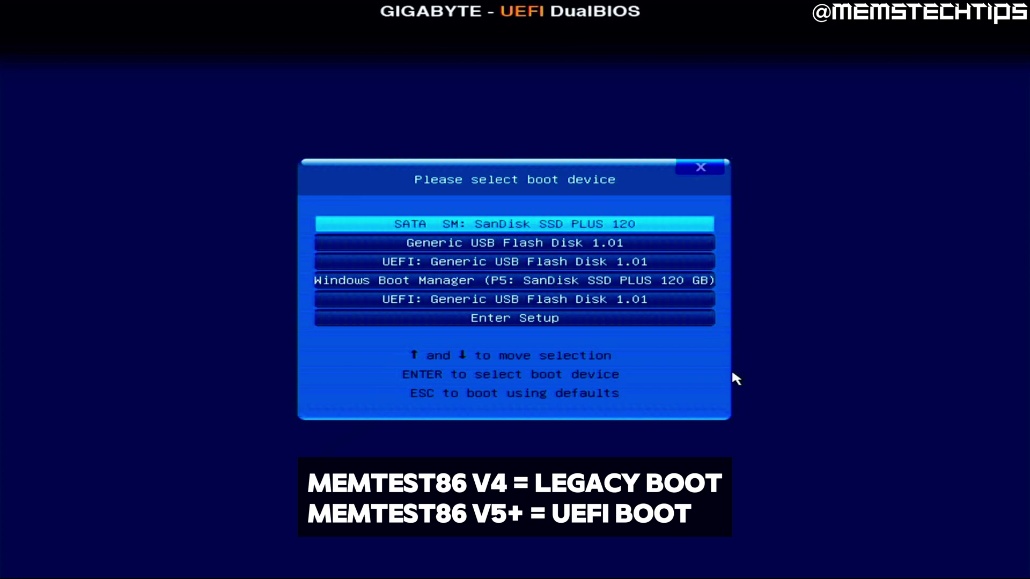
# Select 'UEFI: Generic USB Flash Disk 1.01' as the boot device
pyautogui.press('Down')
pyautogui.press('Down')
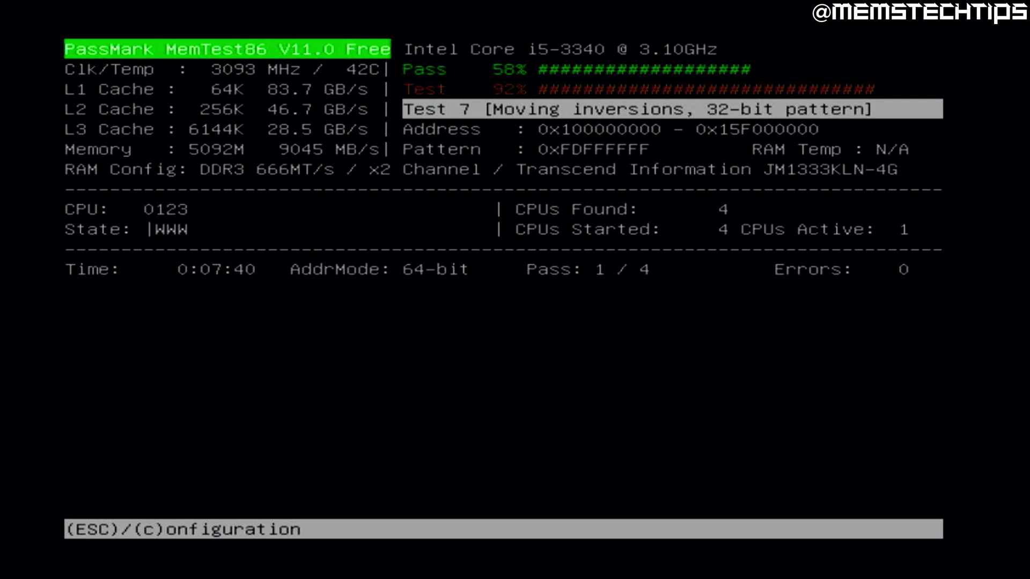
# Let the RAM test run with 0 errors, then bring up the skip/end/continue options
pyautogui.press('c')
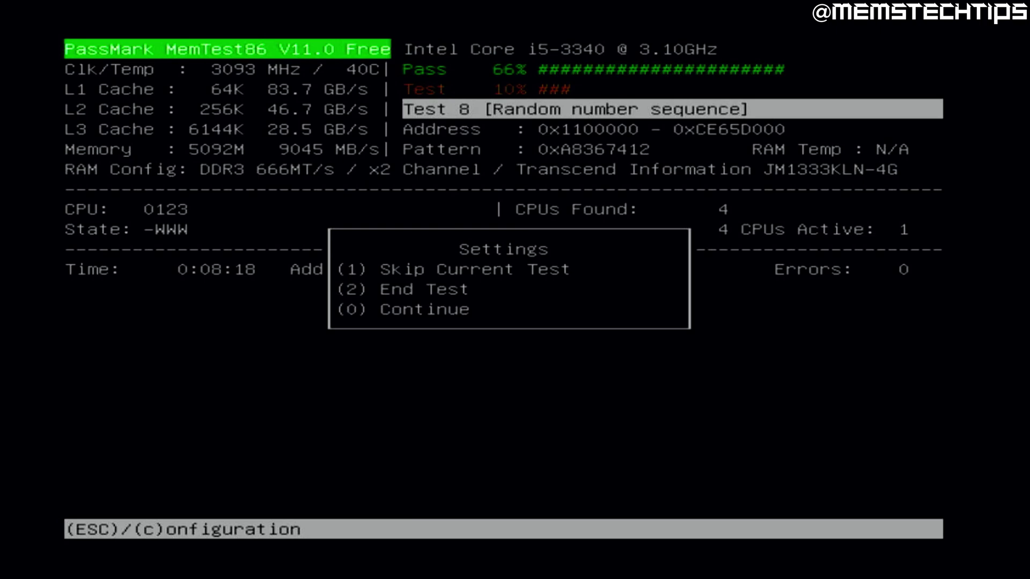
# End the test early, step through the 0-error summary and report prompt, then exit MemTest86
pyautogui.press('2')
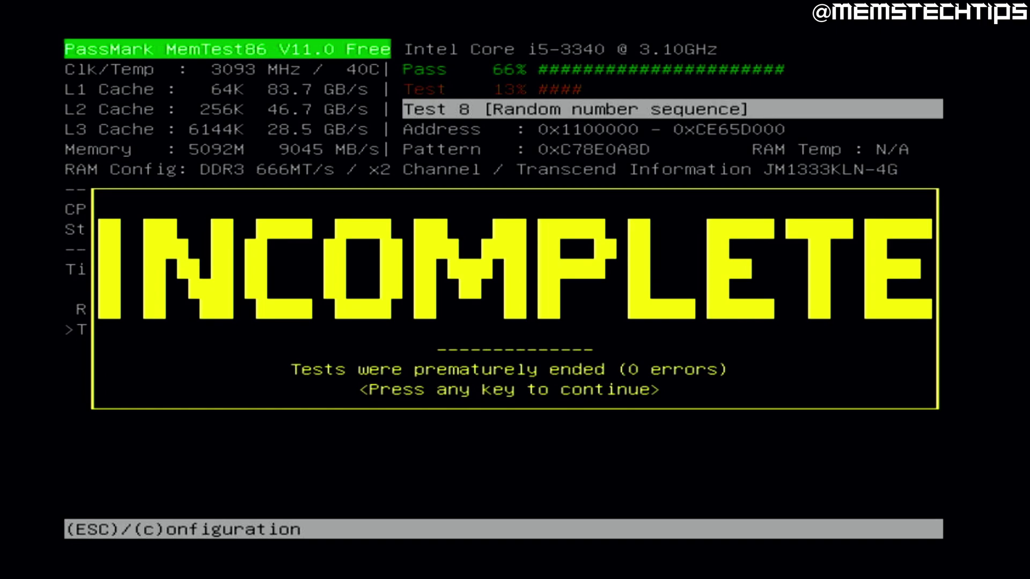
pyautogui.press('Return')
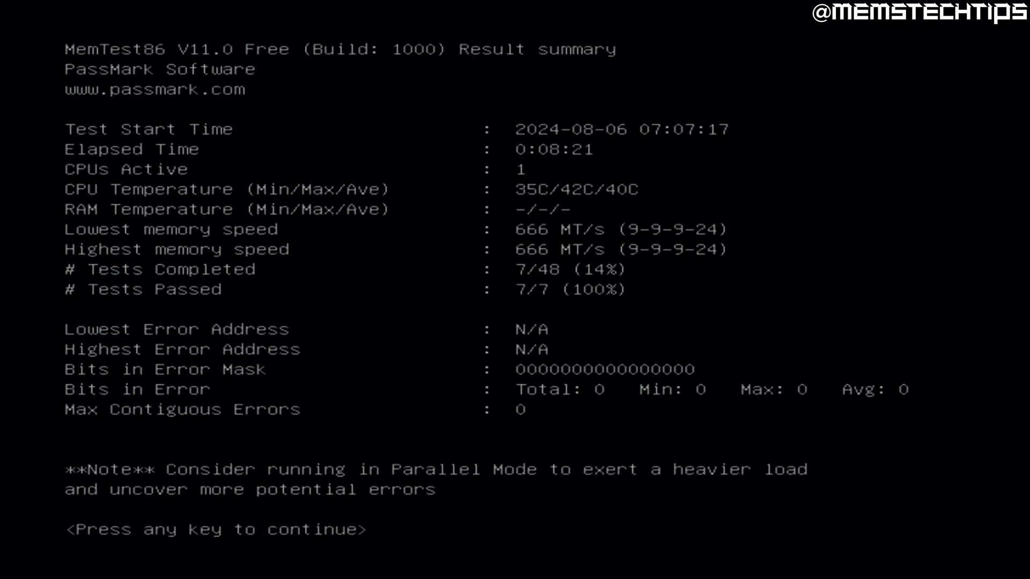
pyautogui.press('Return')
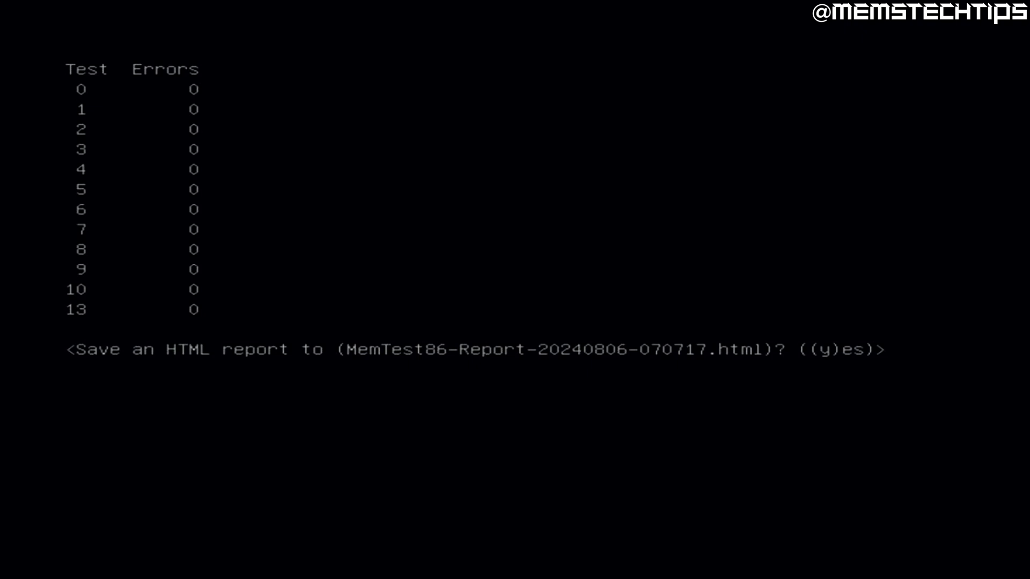
pyautogui.press('y')
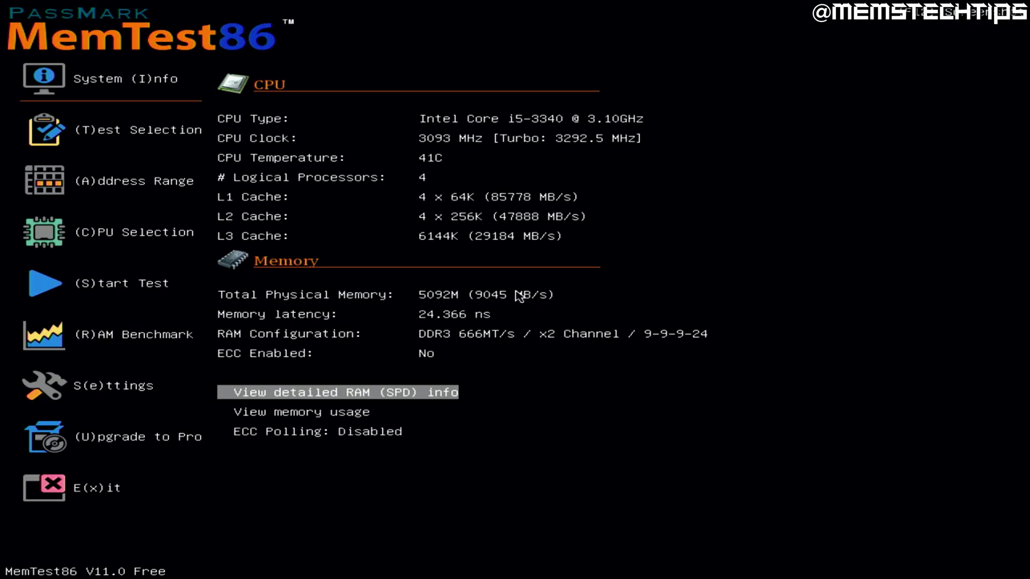
pyautogui.press('x')
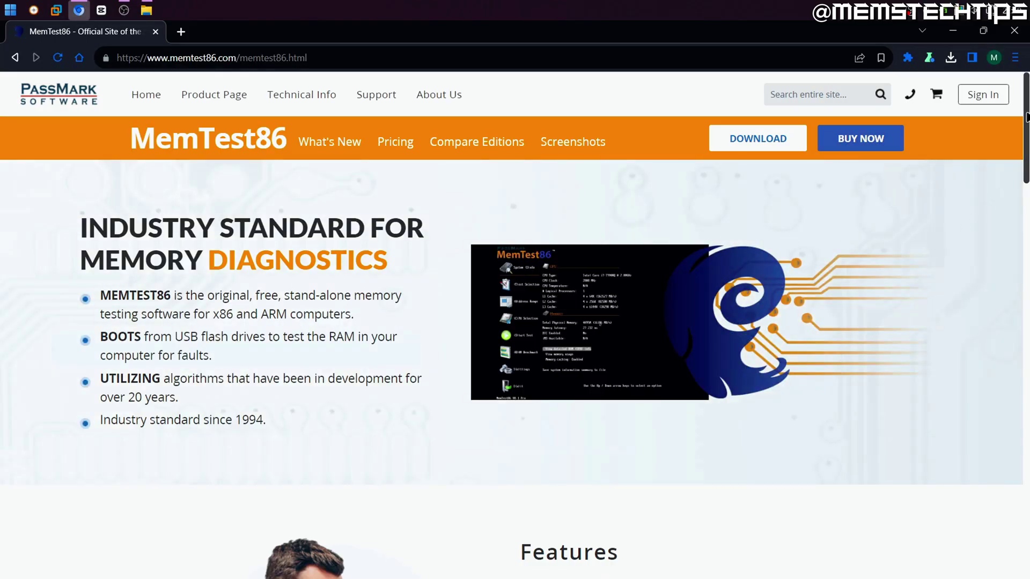
pyautogui.scroll(-1, 989, 247)
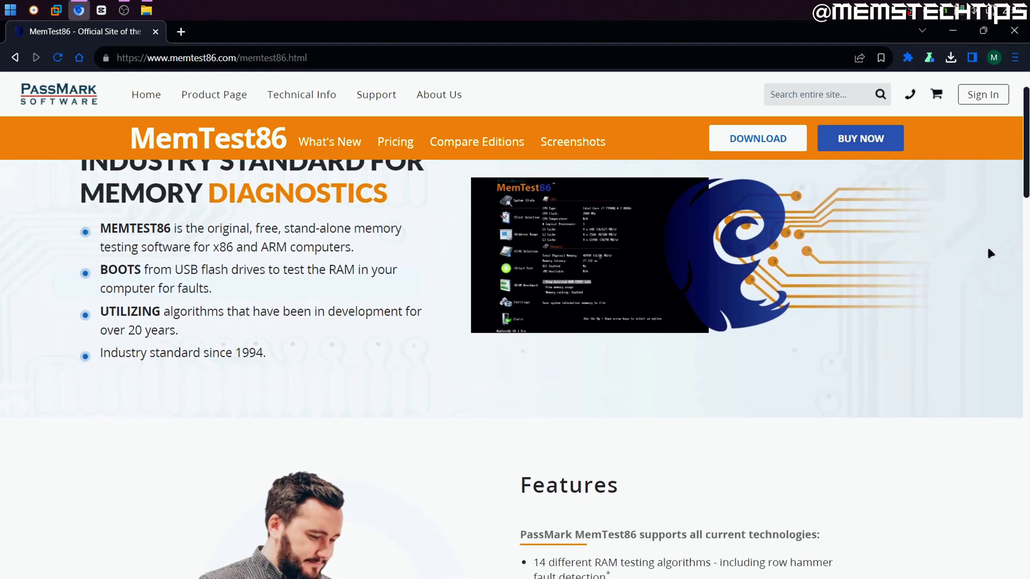
pyautogui.scroll(1, 987, 247)
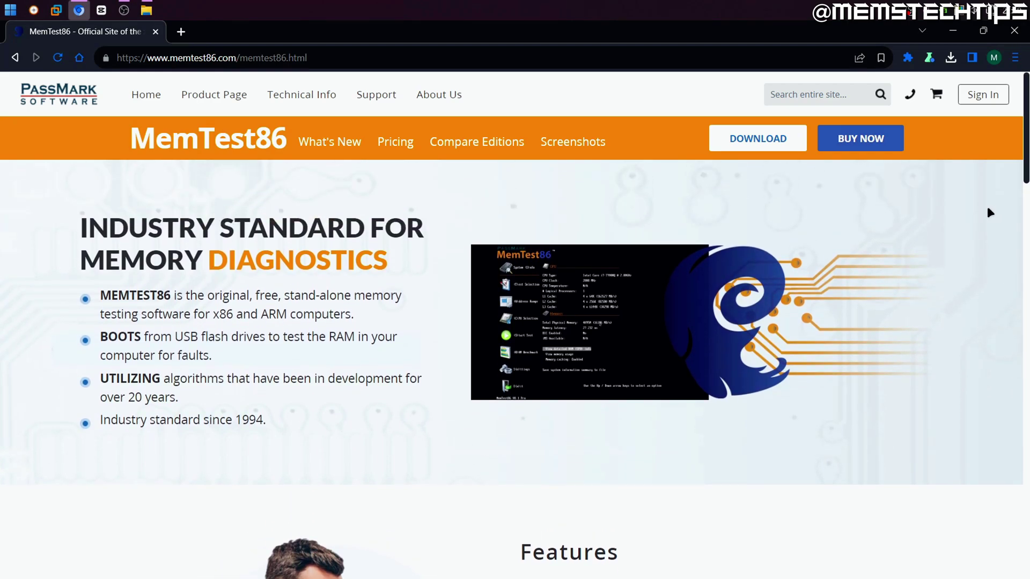